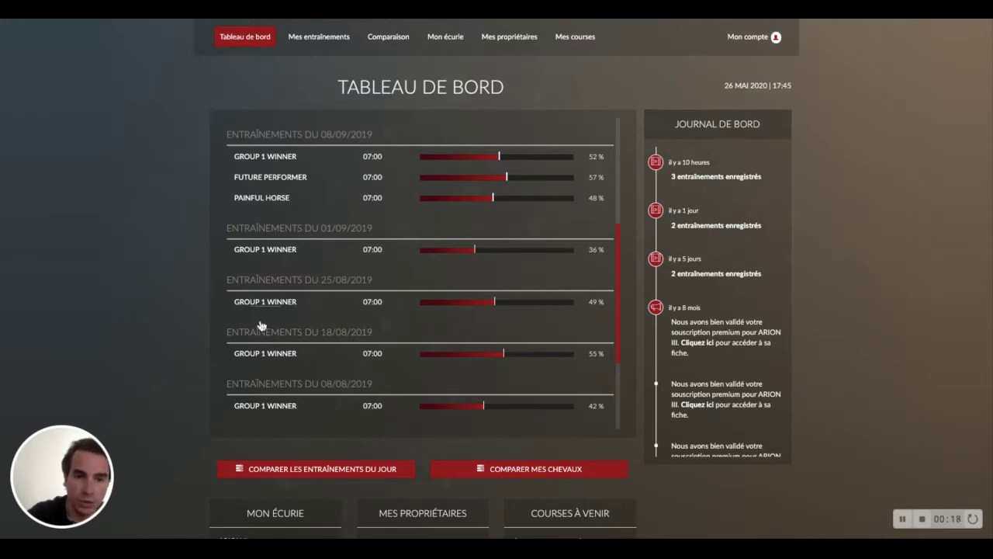
# - View the monthly training calendar, return to the dashboard and open GROUP 1 WINNER's training of 08/09/2019
pyautogui.click(317, 40)
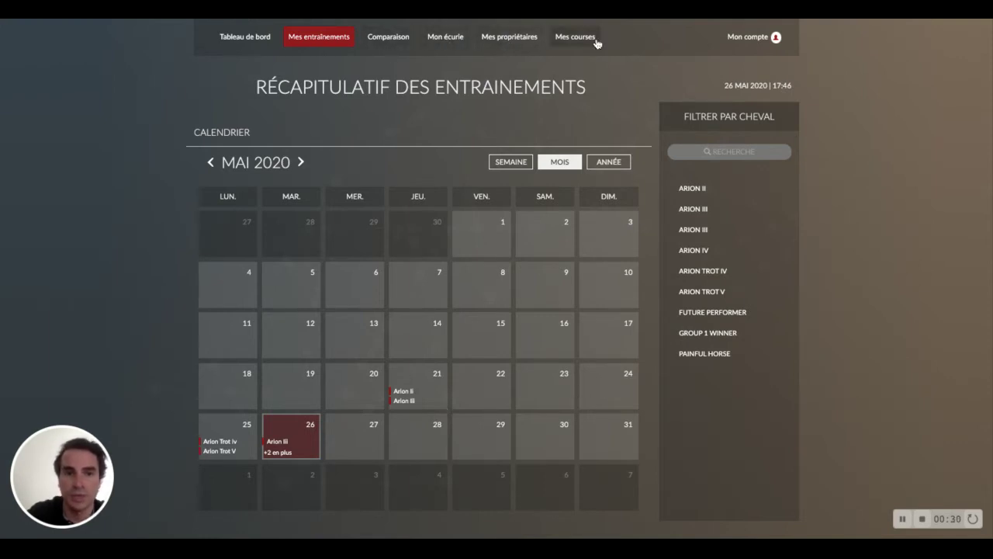
pyautogui.click(241, 39)
pyautogui.scroll(-2, 352, 226)
pyautogui.scroll(-3, 353, 226)
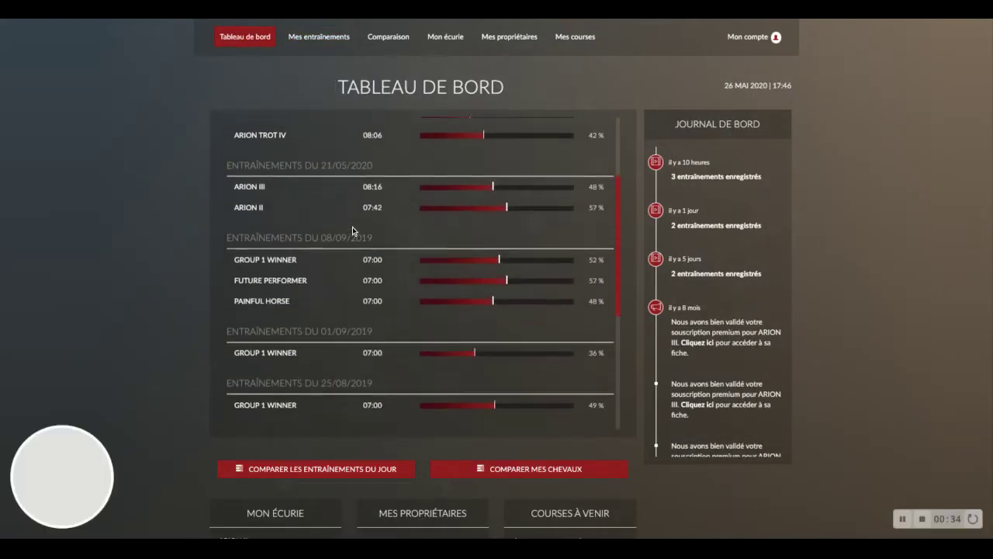
pyautogui.scroll(-1, 344, 217)
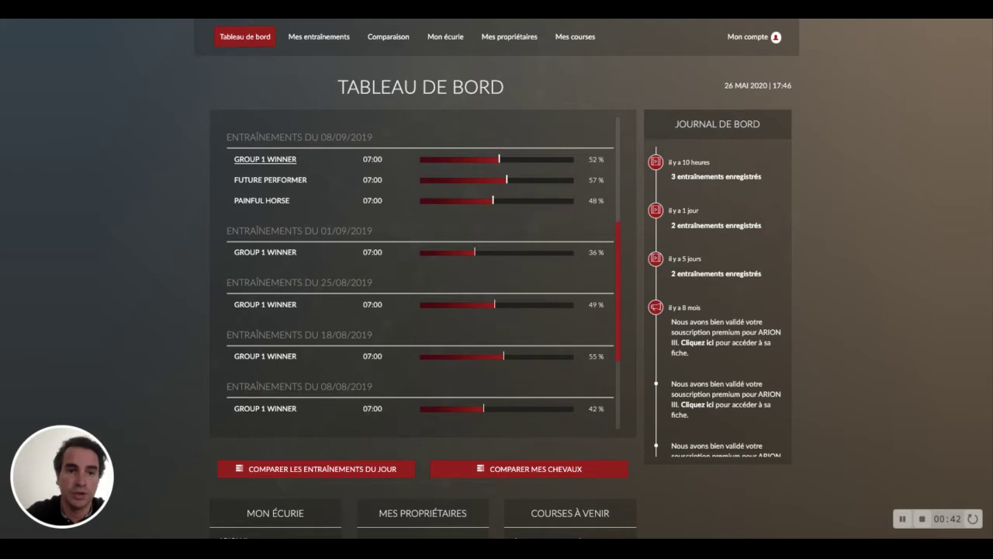
pyautogui.click(264, 159)
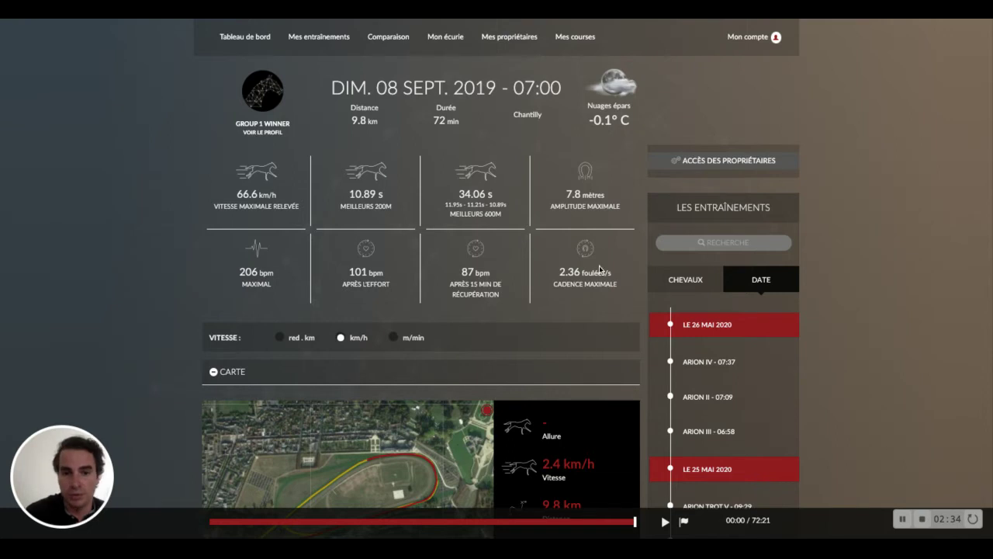
# - Replay GROUP 1 WINNER's gallop on the map from 42:41 and pause the playback at 43:17
pyautogui.scroll(-1, 539, 238)
pyautogui.scroll(-3, 539, 238)
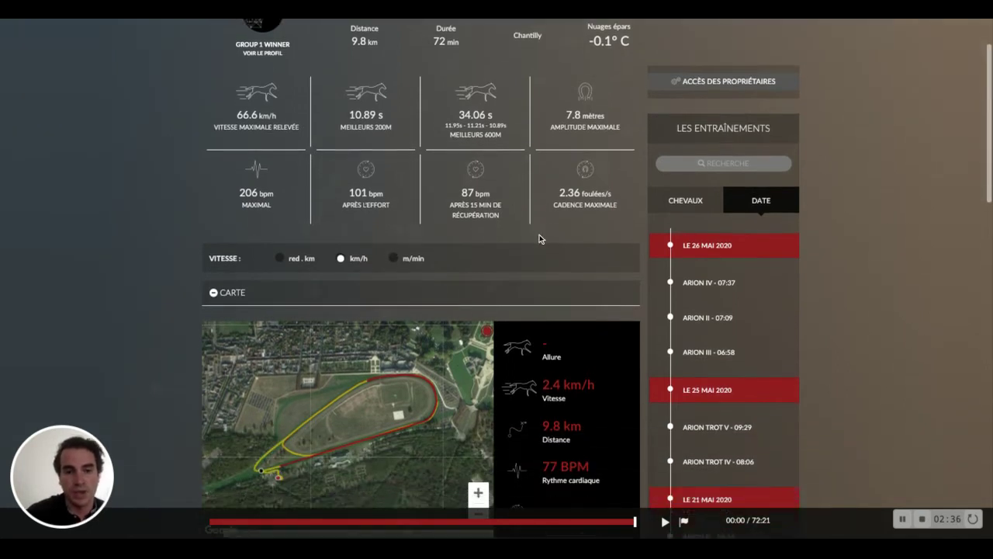
pyautogui.scroll(-5, 434, 331)
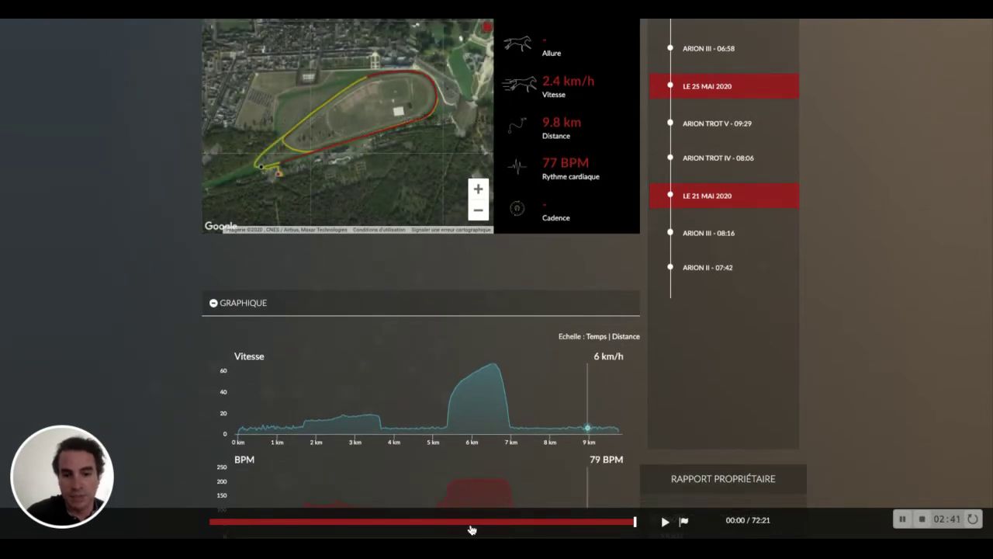
pyautogui.moveTo(465, 523)
pyautogui.mouseDown()
pyautogui.moveTo(450, 524)
pyautogui.moveTo(462, 525)
pyautogui.mouseUp()
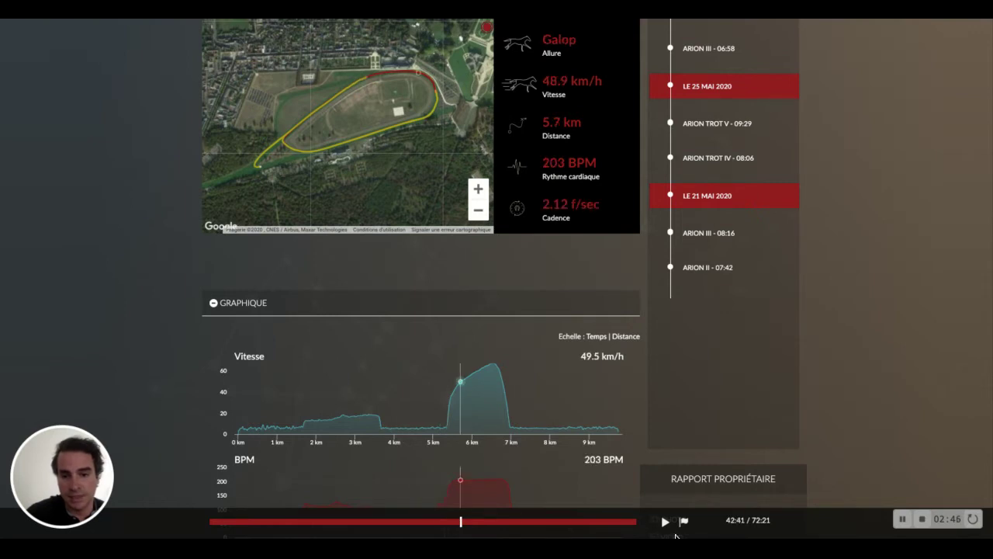
pyautogui.click(665, 522)
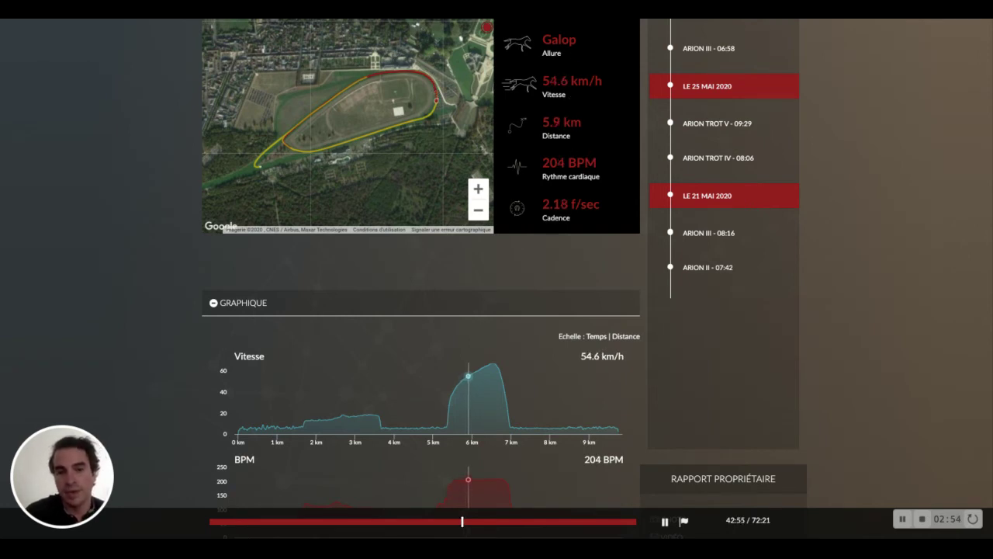
pyautogui.scroll(-1, 784, 339)
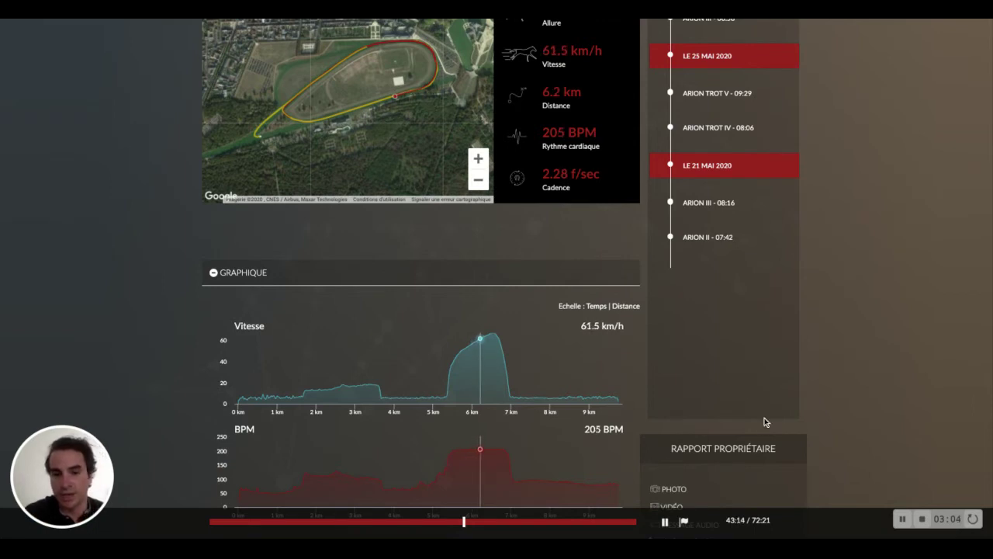
pyautogui.click(665, 522)
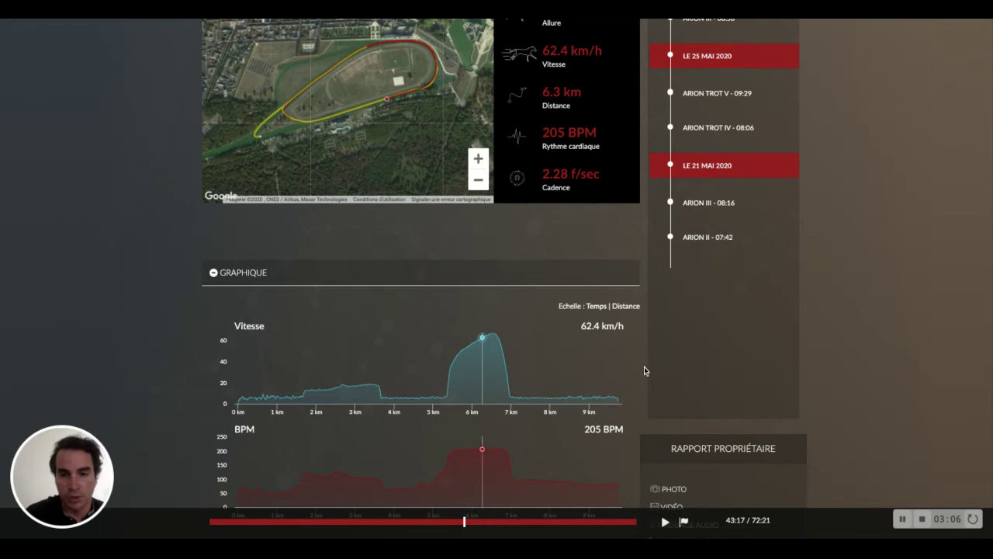
# - Examine the speed, heart rate, amplitude and cadence charts, continuing to the 200 m interval table
pyautogui.scroll(-2, 644, 367)
pyautogui.scroll(-1, 644, 370)
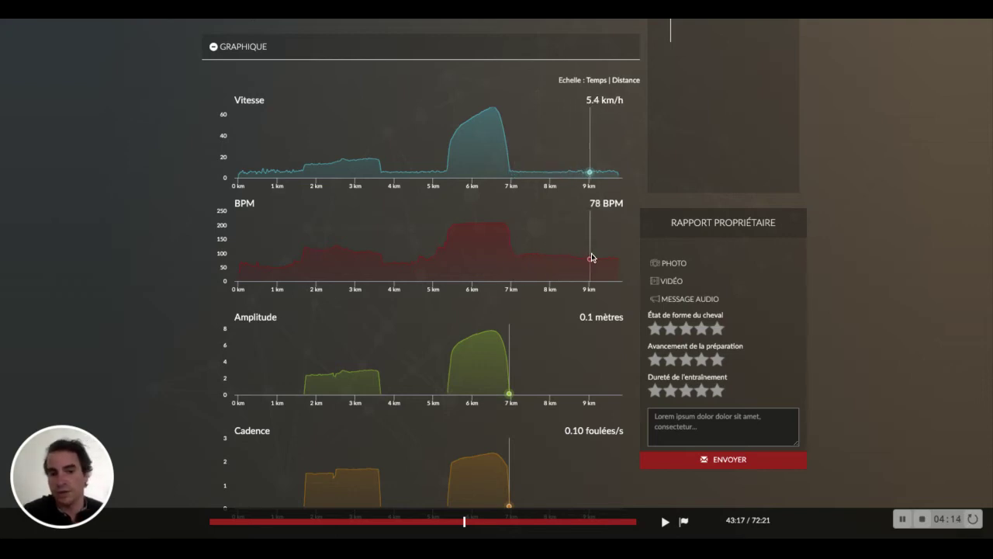
pyautogui.scroll(-3, 516, 266)
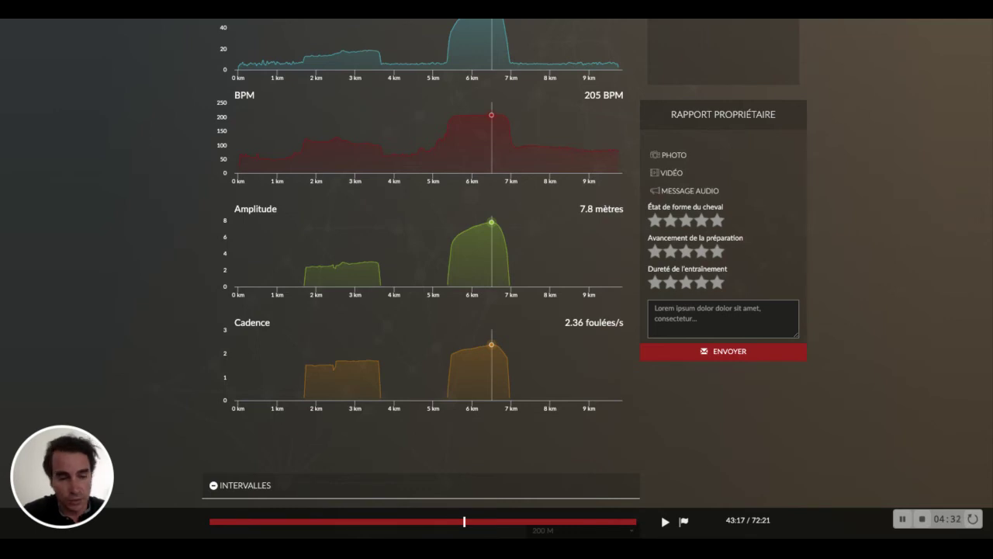
pyautogui.scroll(-5, 497, 279)
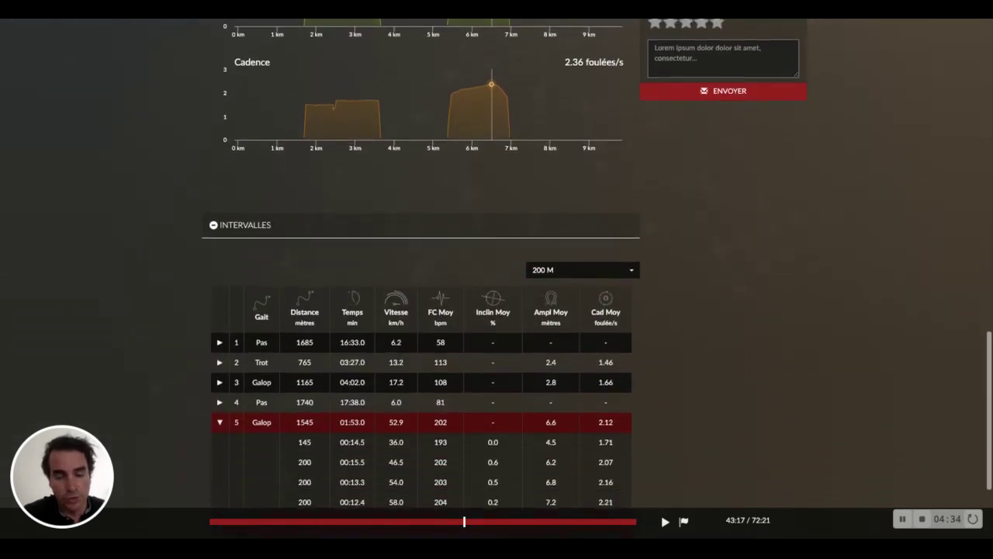
pyautogui.scroll(-3, 496, 279)
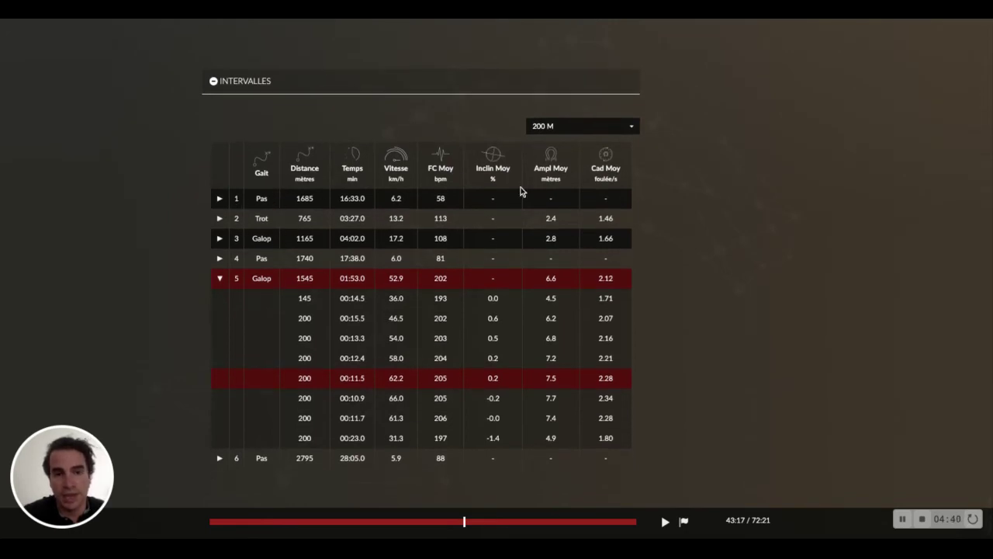
# - Expand and collapse the splits of the first walk interval, and review the 200 m splits of gallop interval 5
pyautogui.click(220, 199)
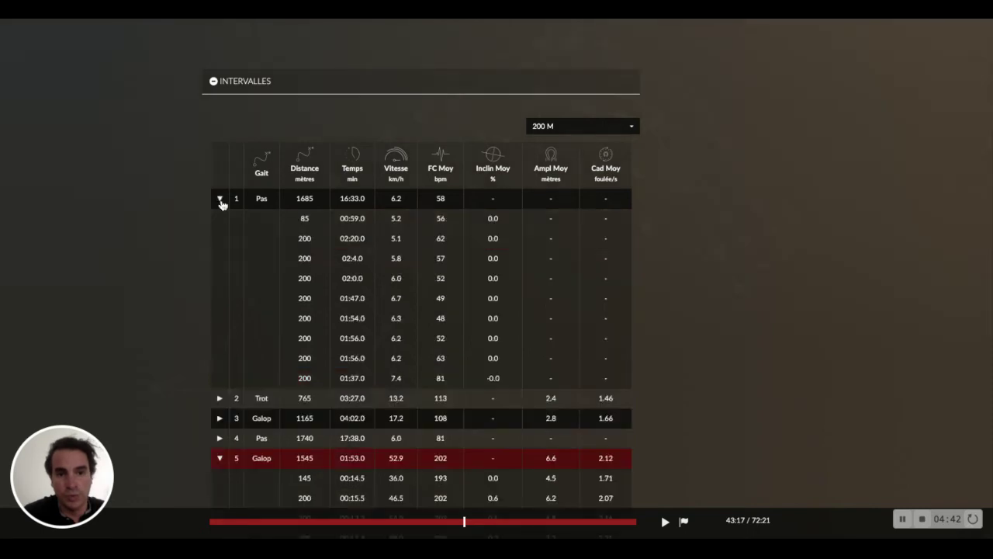
pyautogui.click(220, 199)
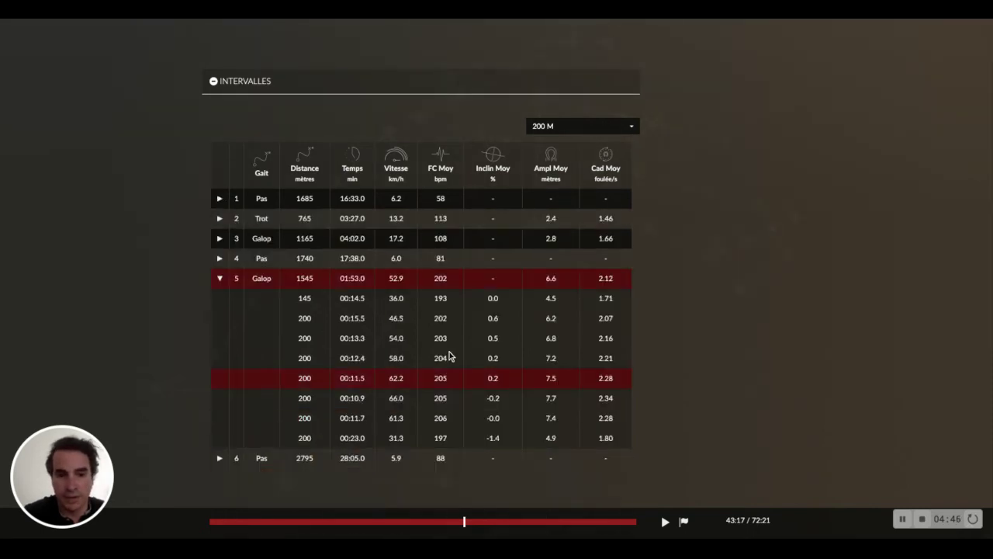
pyautogui.scroll(-1, 450, 353)
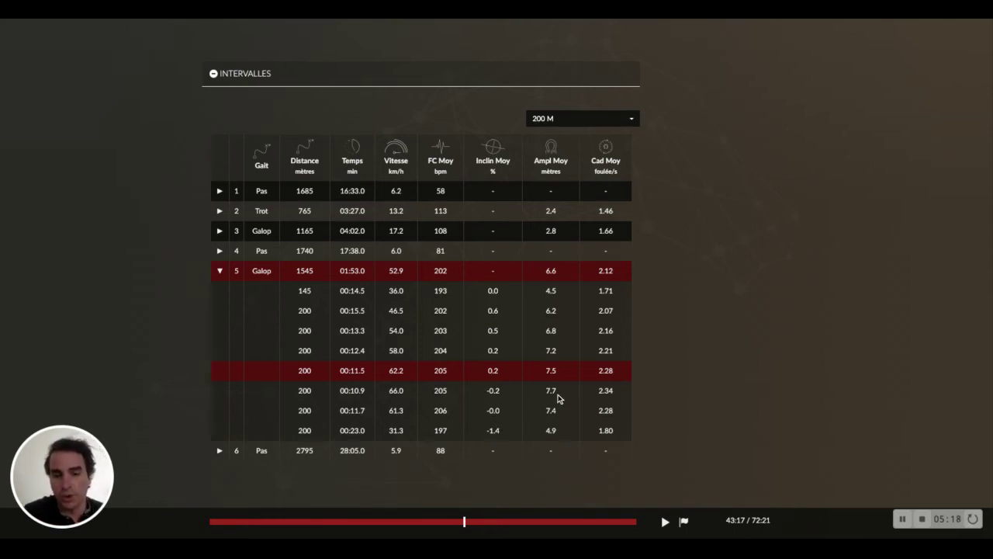
# - Open GROUP 1 WINNER's profile from the training page and inspect the performance index charts
pyautogui.scroll(1, 608, 380)
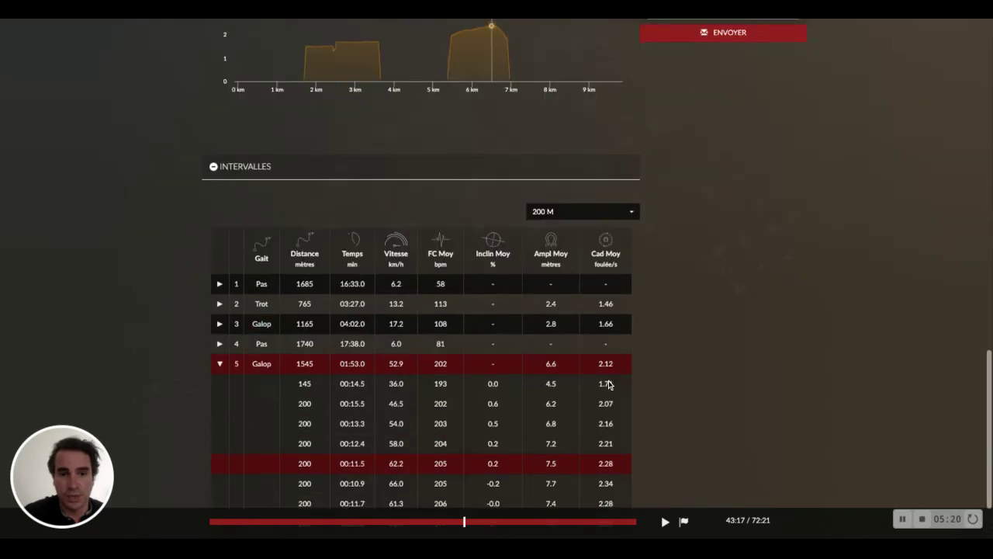
pyautogui.scroll(15, 609, 383)
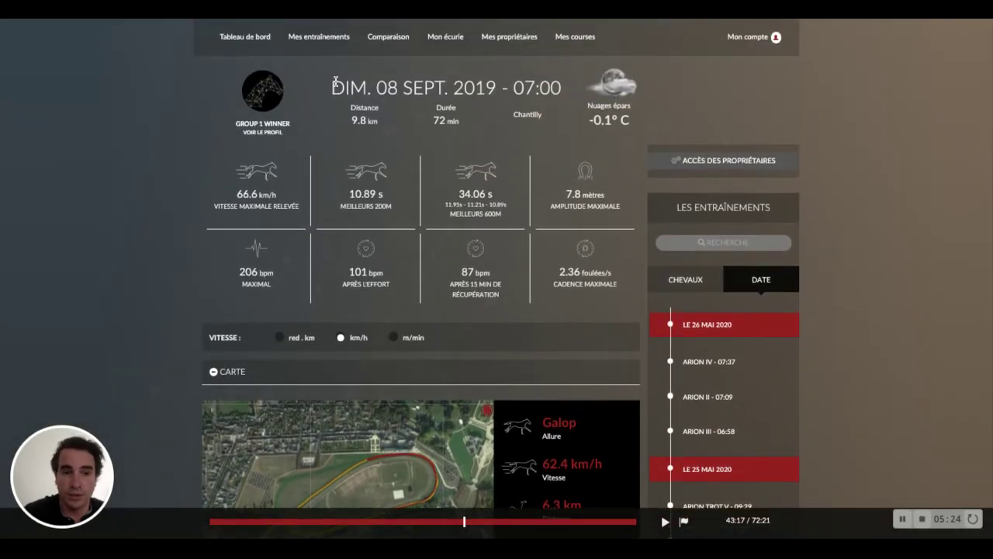
pyautogui.click(262, 133)
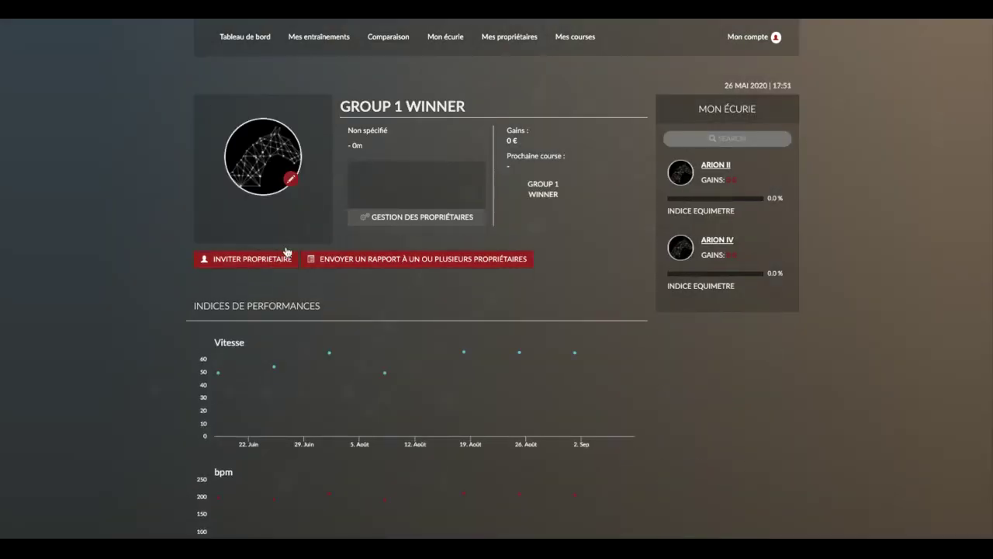
pyautogui.moveTo(270, 408)
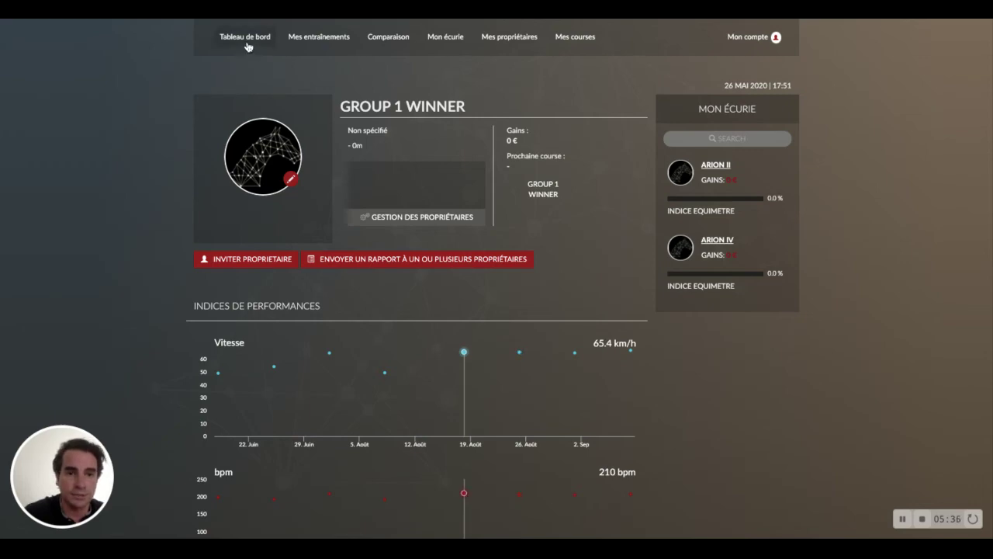
# - Return to the dashboard and compare the day's trainings
pyautogui.click(245, 39)
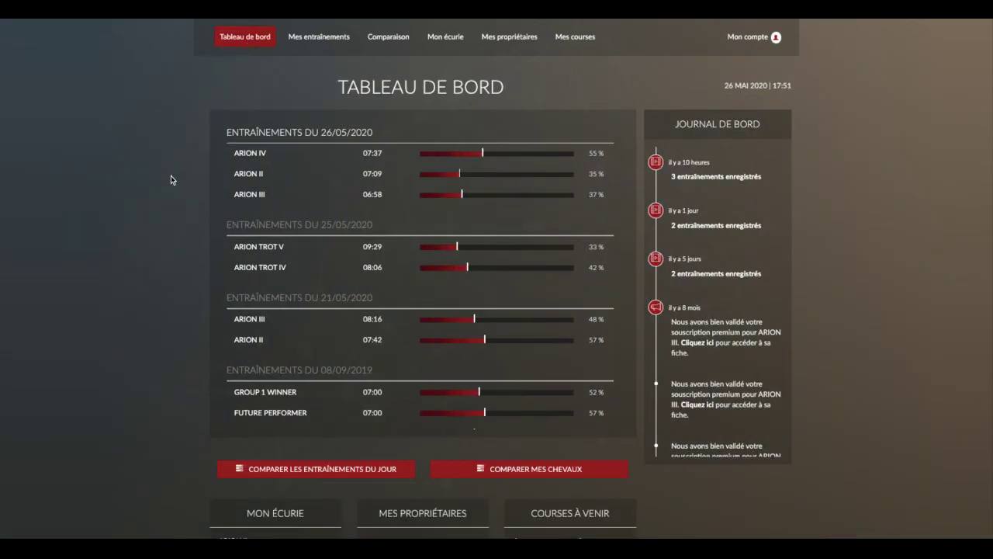
pyautogui.scroll(-2, 169, 216)
pyautogui.scroll(-3, 168, 213)
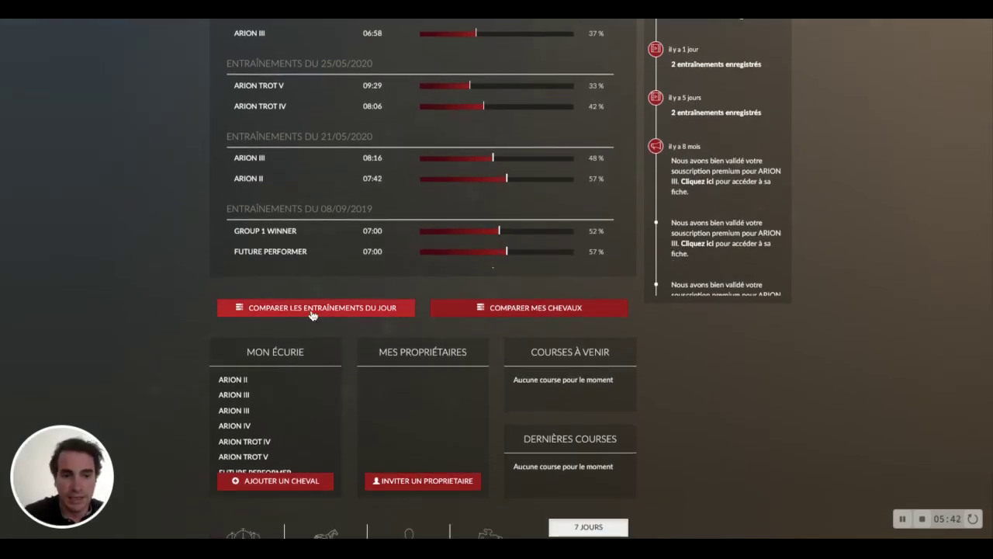
pyautogui.click(312, 312)
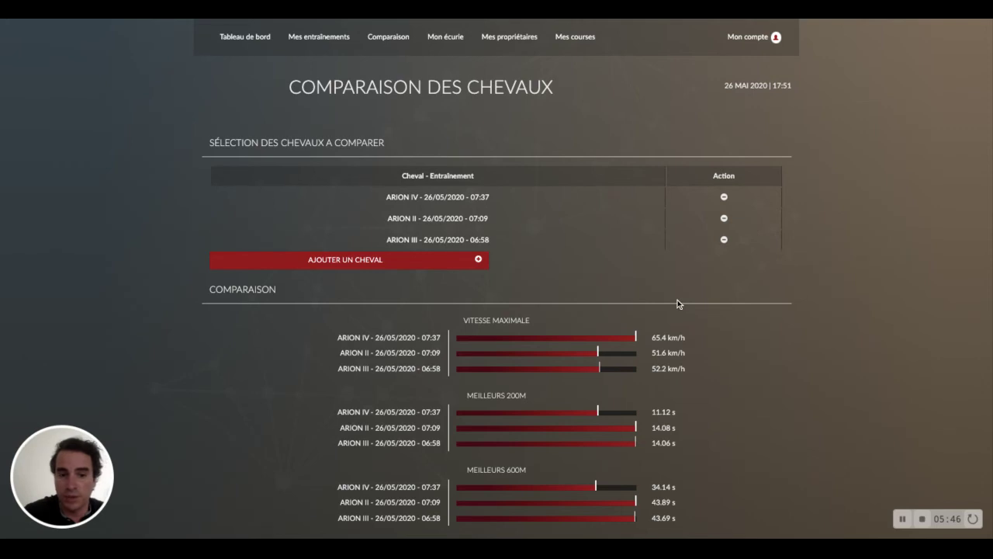
# - Examine the horse comparison from maximum speed and best 200 m and 600 m times through heart rates, amplitude and cadence
pyautogui.scroll(-2, 677, 301)
pyautogui.scroll(-2, 677, 302)
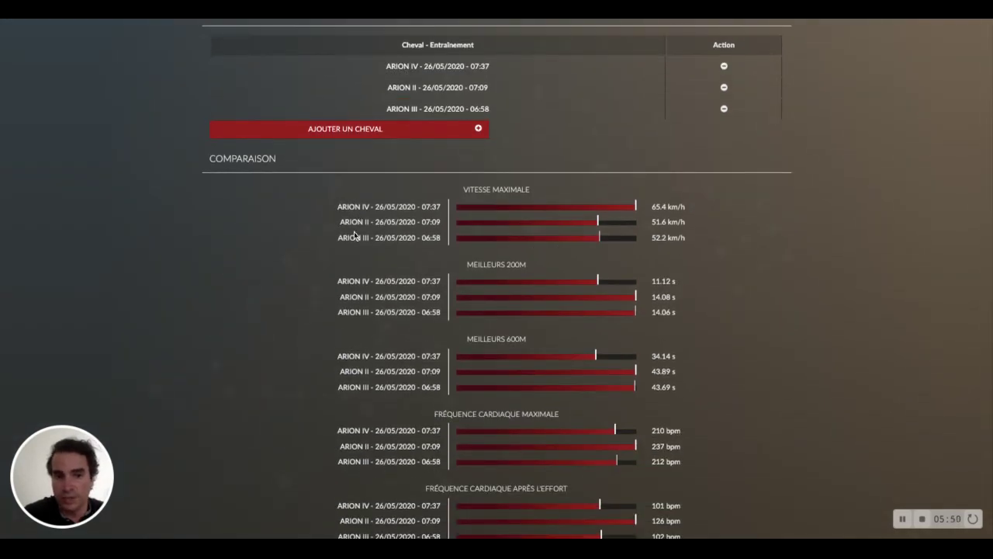
pyautogui.scroll(-4, 543, 320)
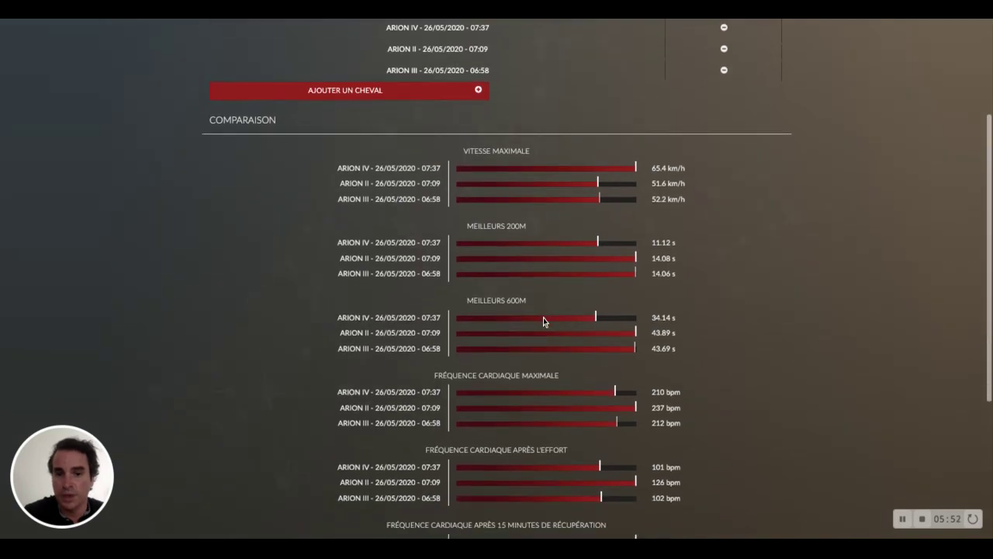
pyautogui.scroll(-2, 543, 321)
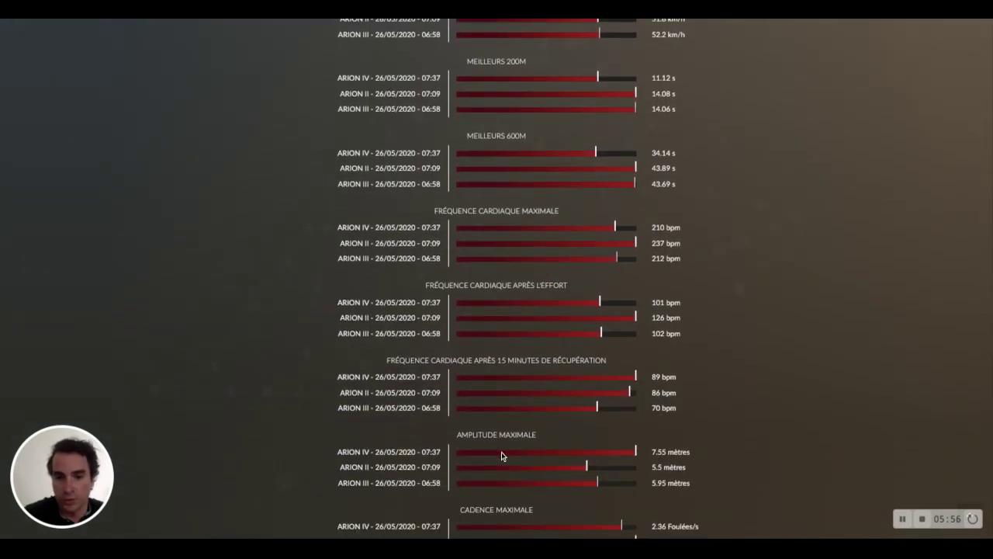
pyautogui.scroll(-2, 501, 451)
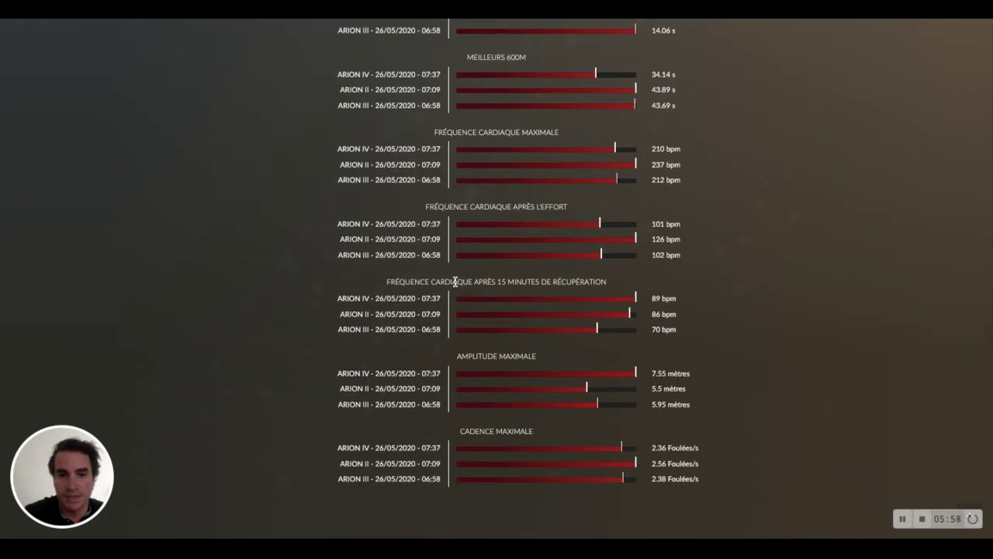
pyautogui.scroll(5, 455, 281)
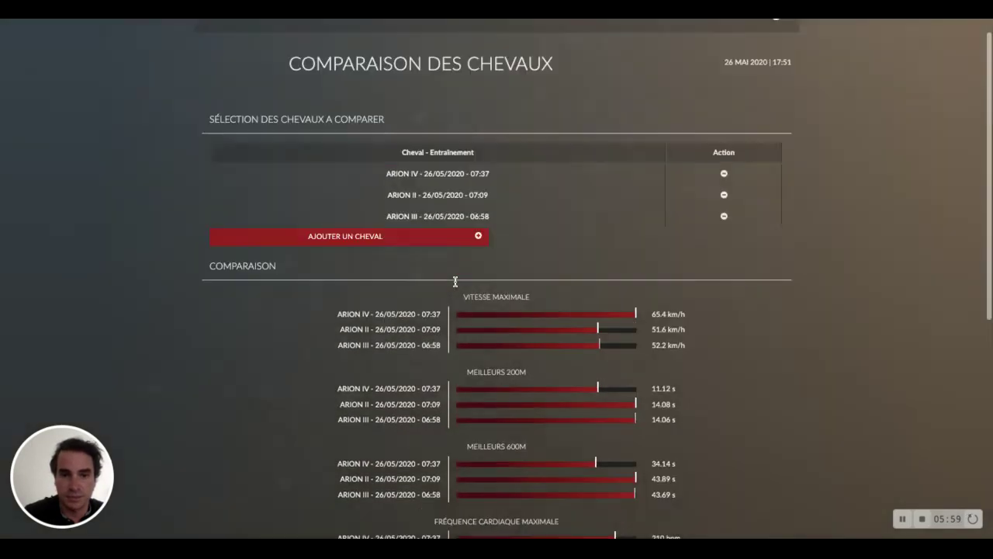
pyautogui.scroll(1, 455, 280)
# - Return to the dashboard and open FUTURE PERFORMER's training of 08/09/2019
pyautogui.click(253, 38)
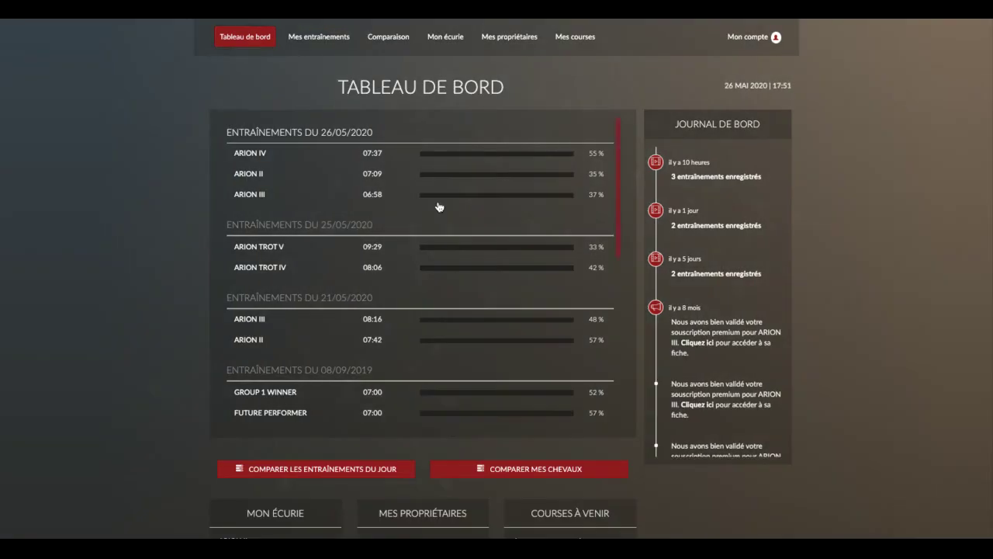
pyautogui.scroll(-3, 385, 275)
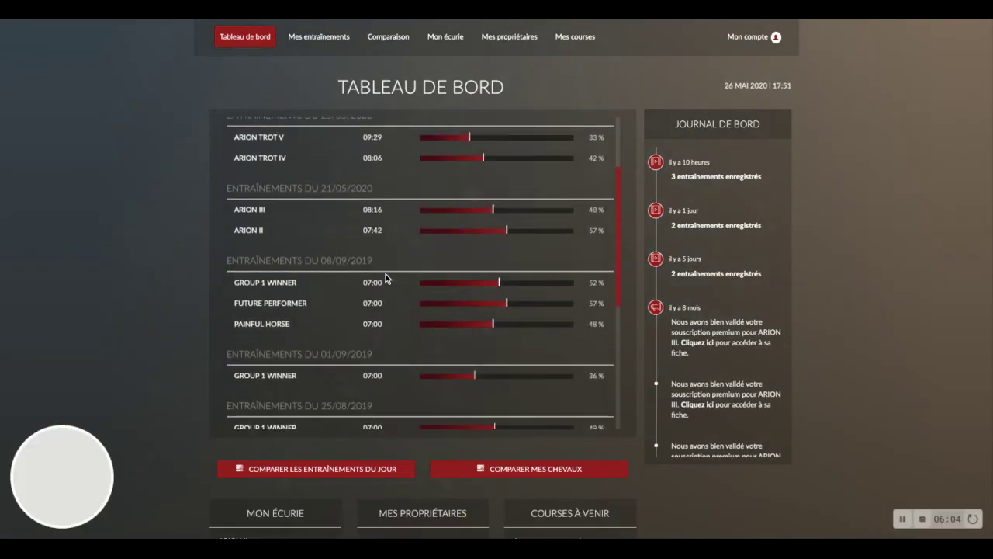
pyautogui.scroll(-2, 386, 278)
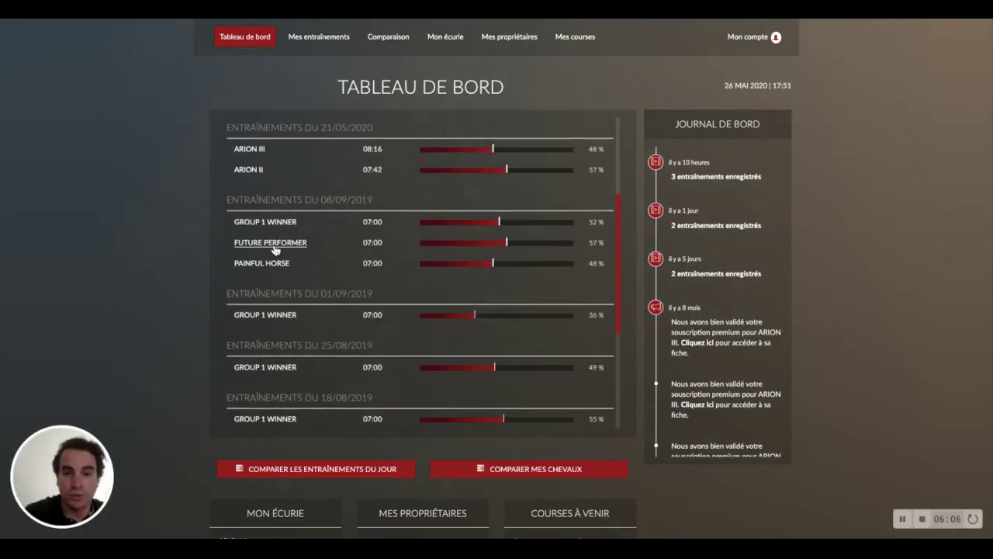
pyautogui.click(273, 245)
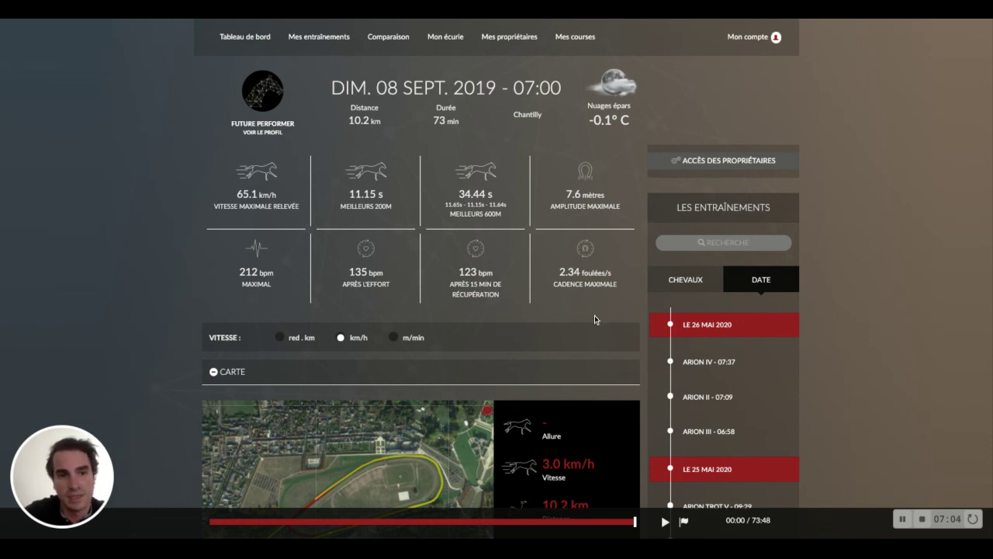
# - Return to the dashboard and open PAINFUL HORSE's training of 08/09/2019
pyautogui.click(247, 40)
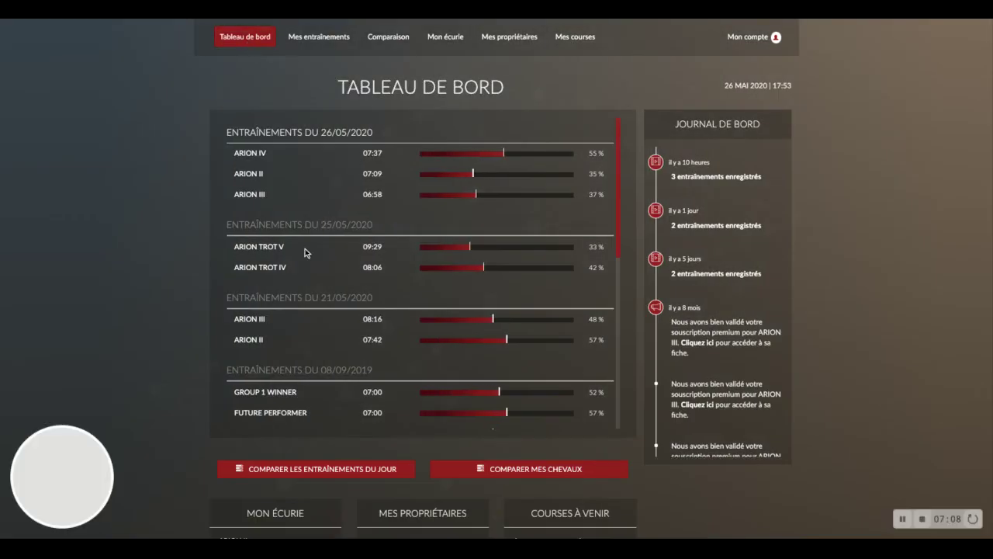
pyautogui.scroll(-2, 305, 248)
pyautogui.scroll(-2, 305, 252)
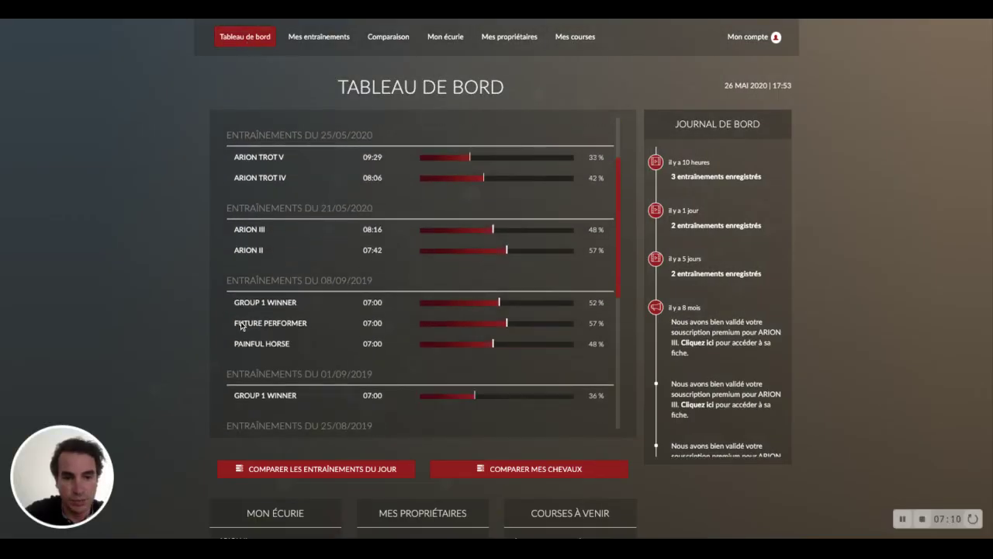
pyautogui.click(260, 345)
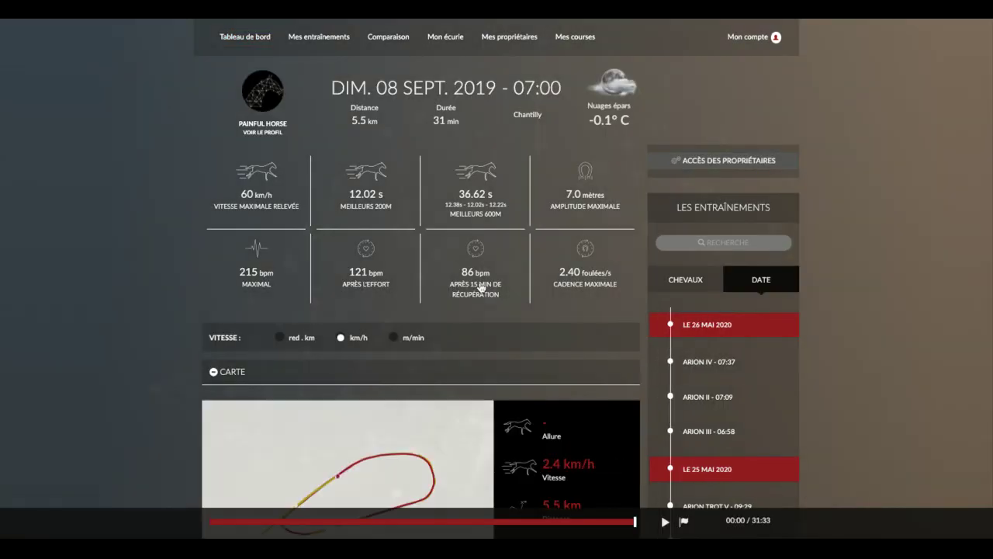
# - Examine PAINFUL HORSE's training map and its speed, heart rate, amplitude and cadence graphs over the distance
pyautogui.scroll(-2, 481, 287)
pyautogui.scroll(-6, 496, 279)
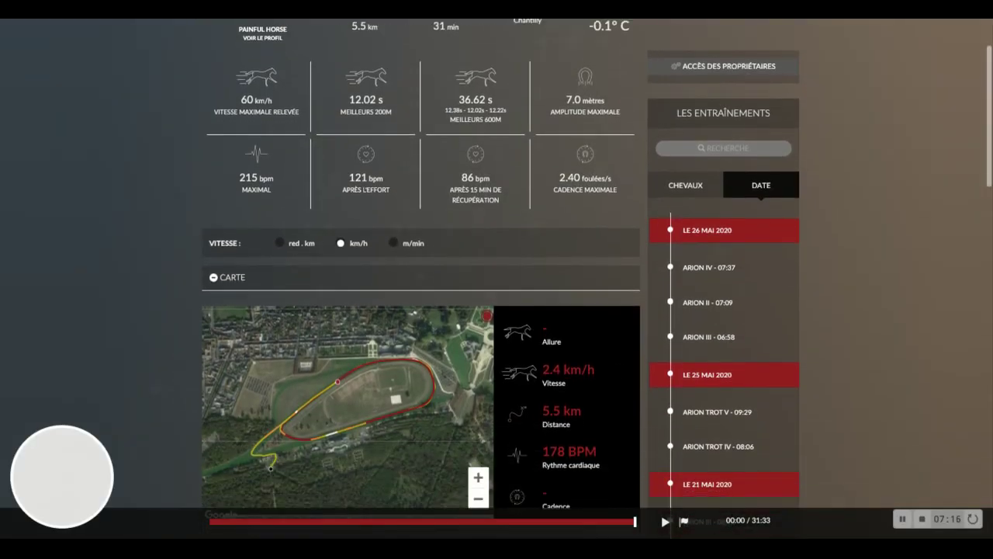
pyautogui.scroll(-2, 497, 279)
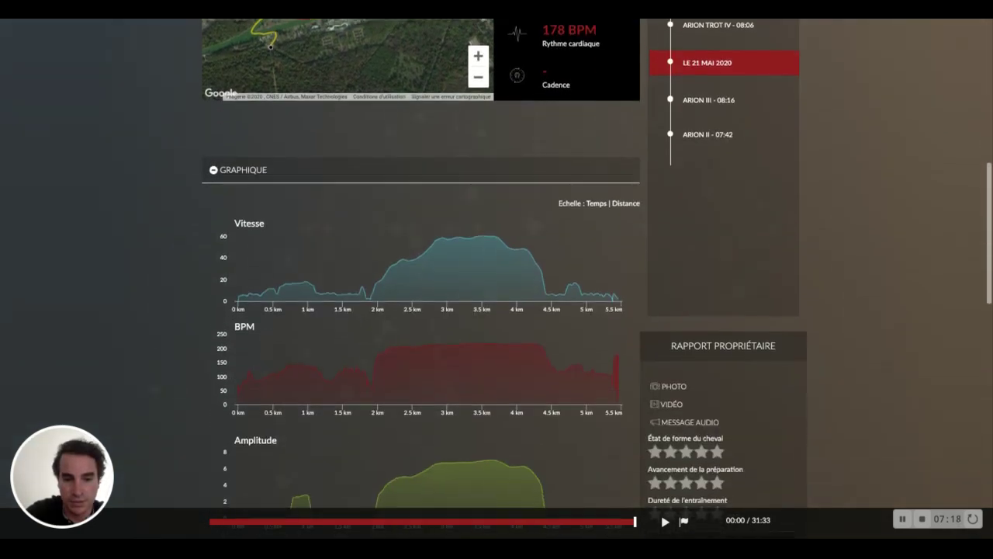
pyautogui.scroll(-1, 419, 279)
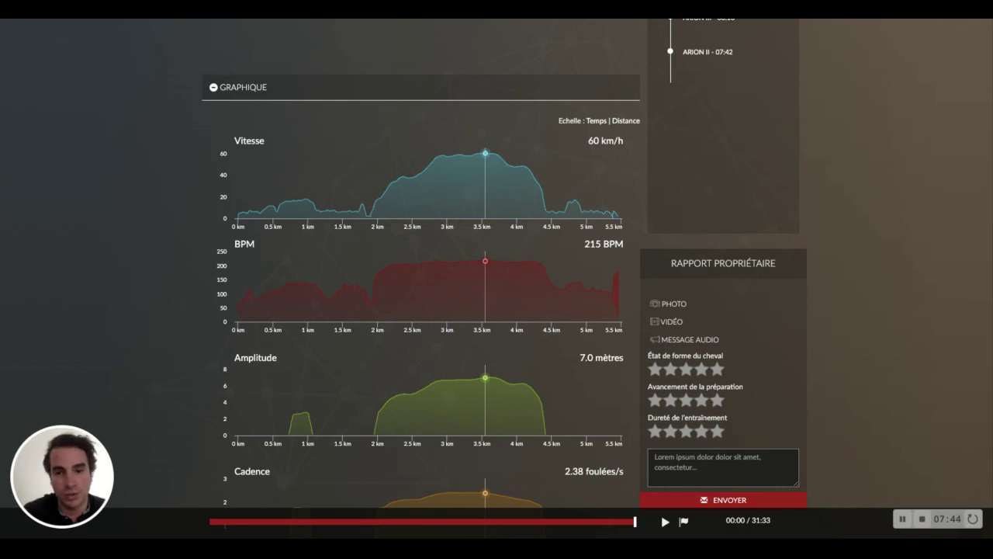
pyautogui.scroll(3, 416, 294)
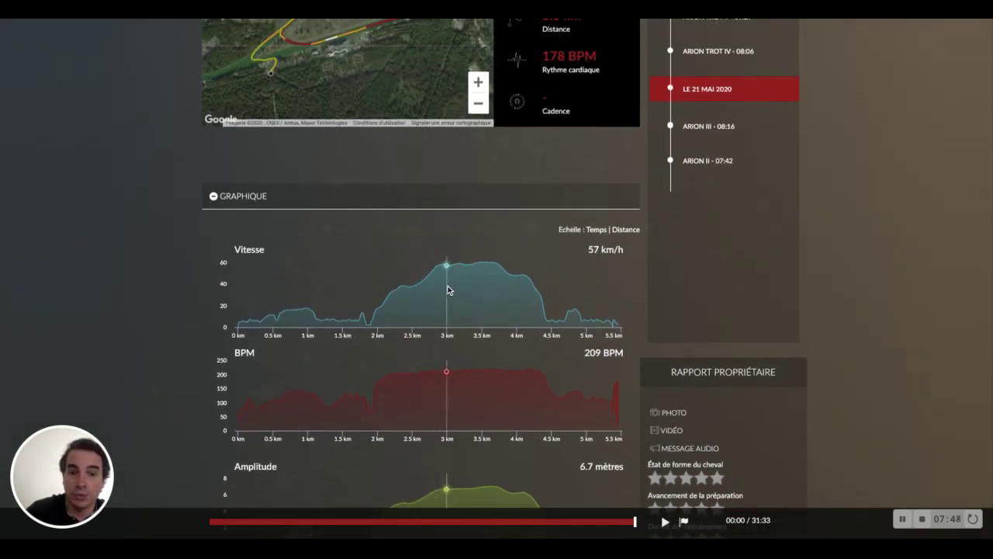
pyautogui.scroll(1, 448, 290)
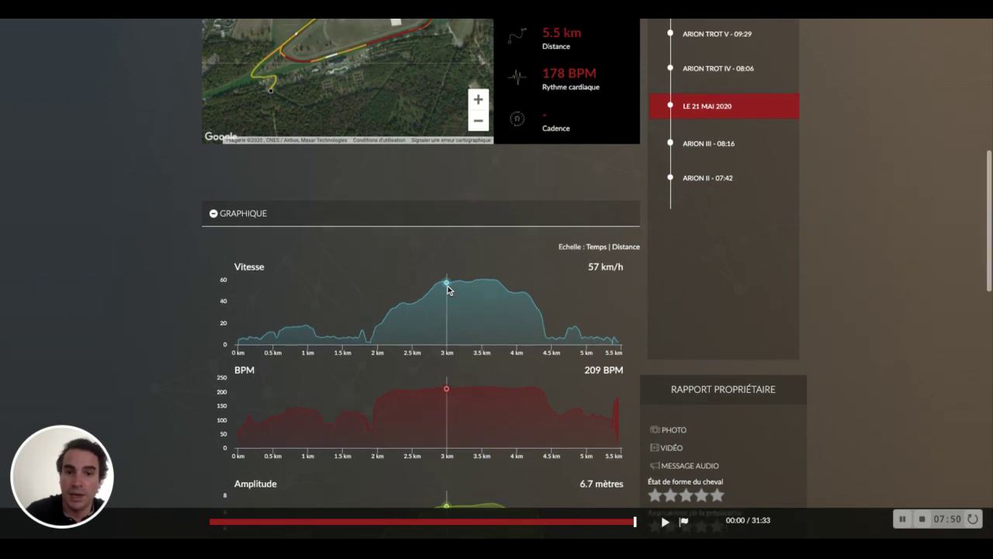